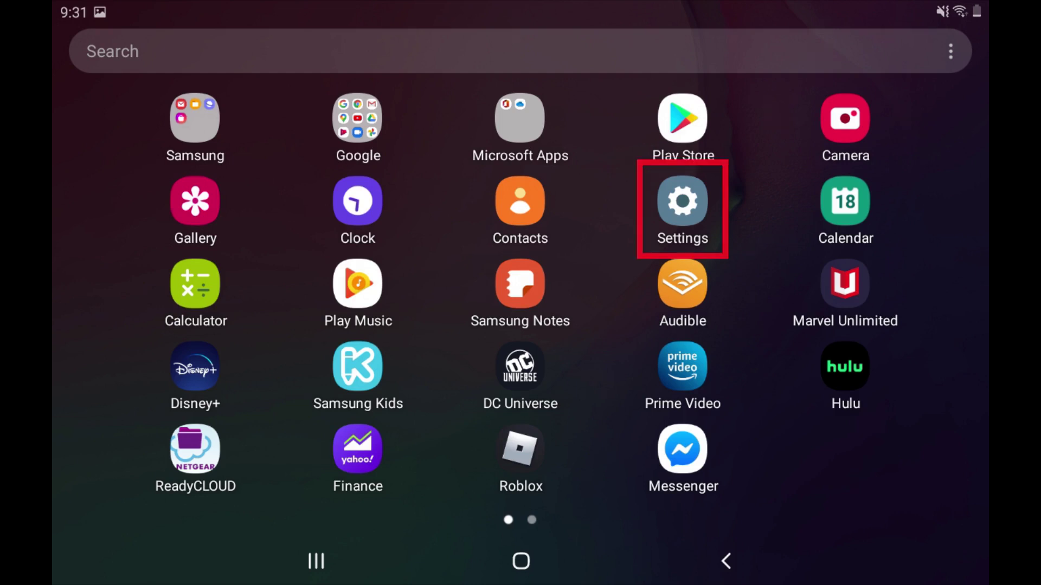
Launch Settings from the app drawer to reach the installed apps list.
left_click(683, 202)
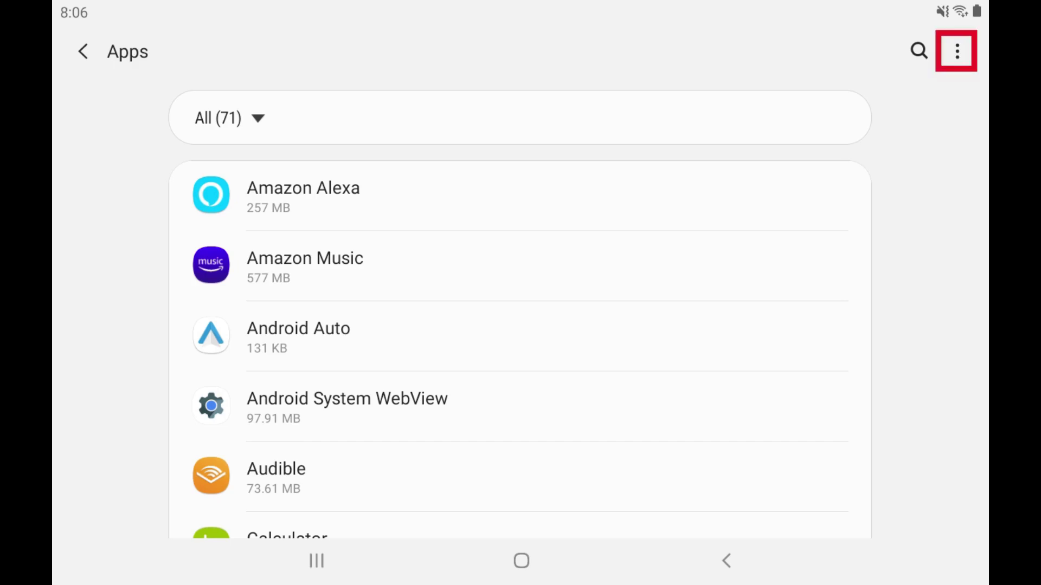
Go to Default apps from the Apps list's overflow menu.
left_click(956, 51)
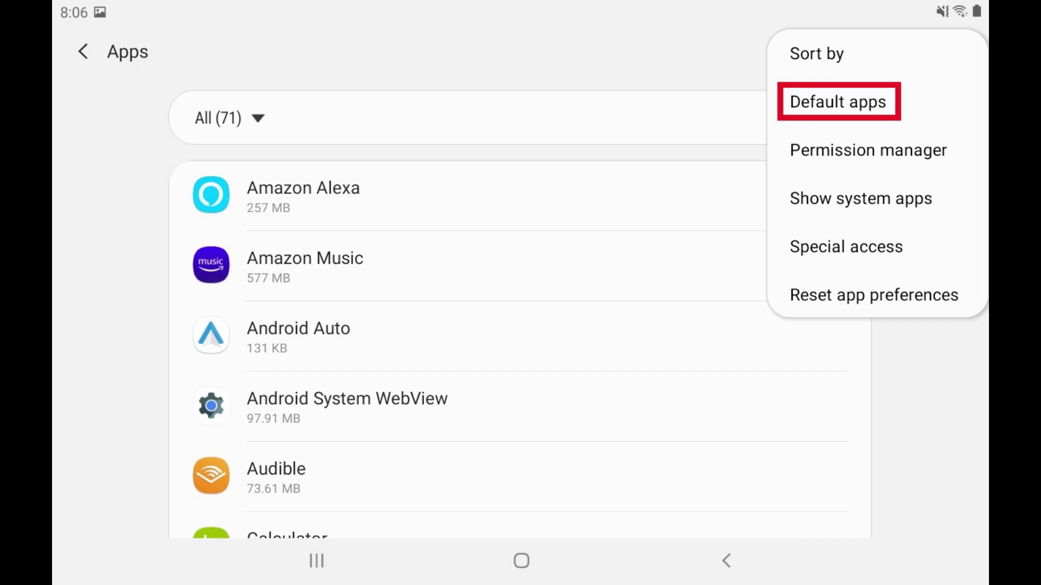
left_click(837, 102)
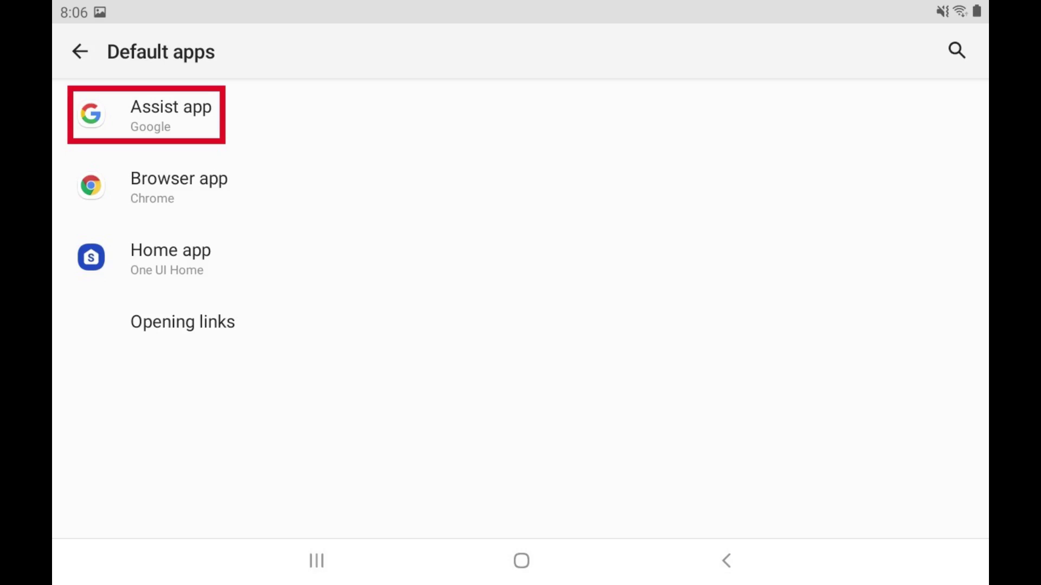
Open Assist app, then the Device assistance app choices, where Google is selected.
left_click(147, 115)
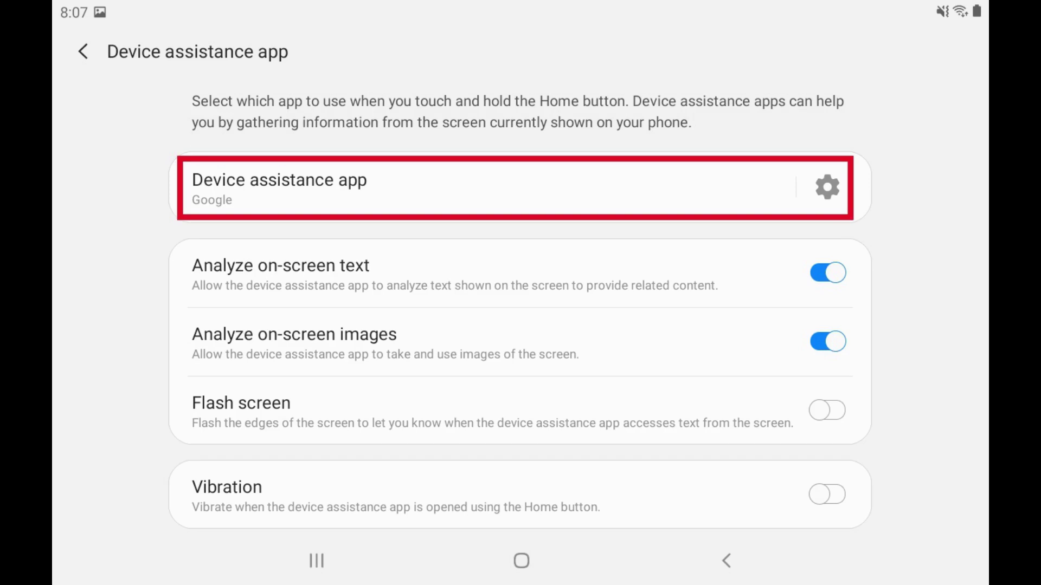
left_click(488, 188)
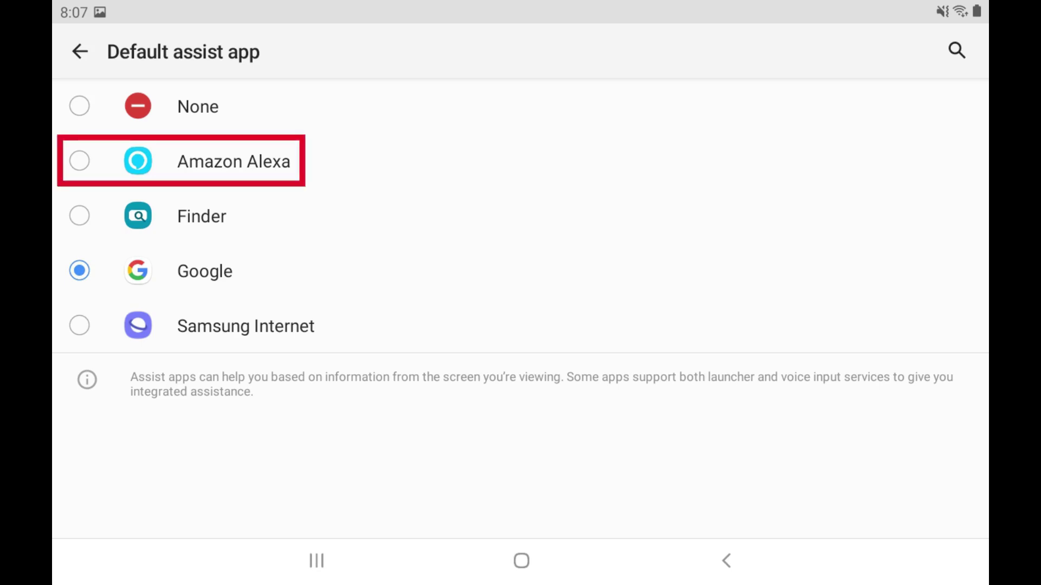
Select Amazon Alexa as the assist app, triggering the on-screen information warning.
left_click(181, 161)
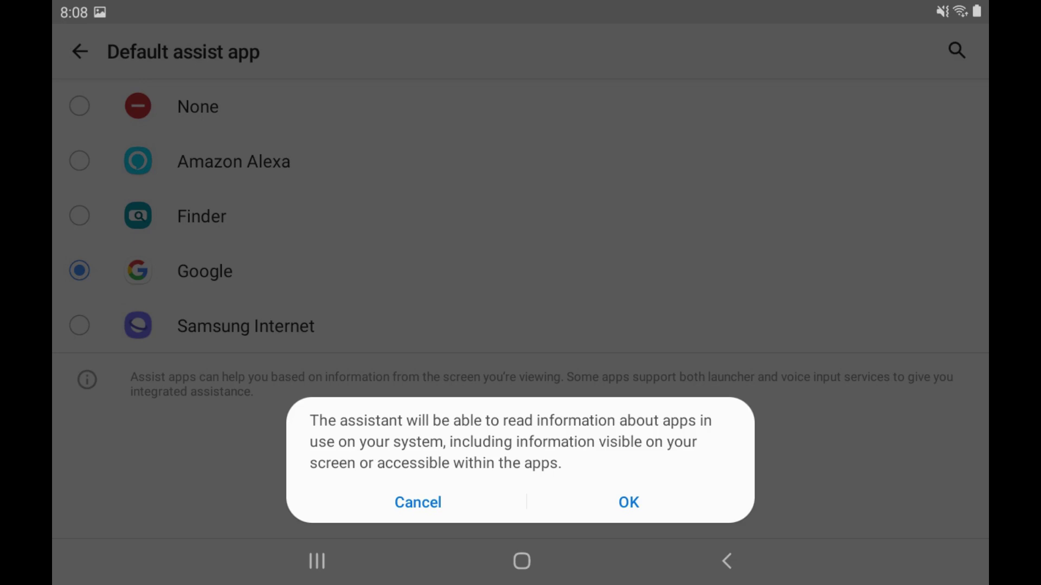